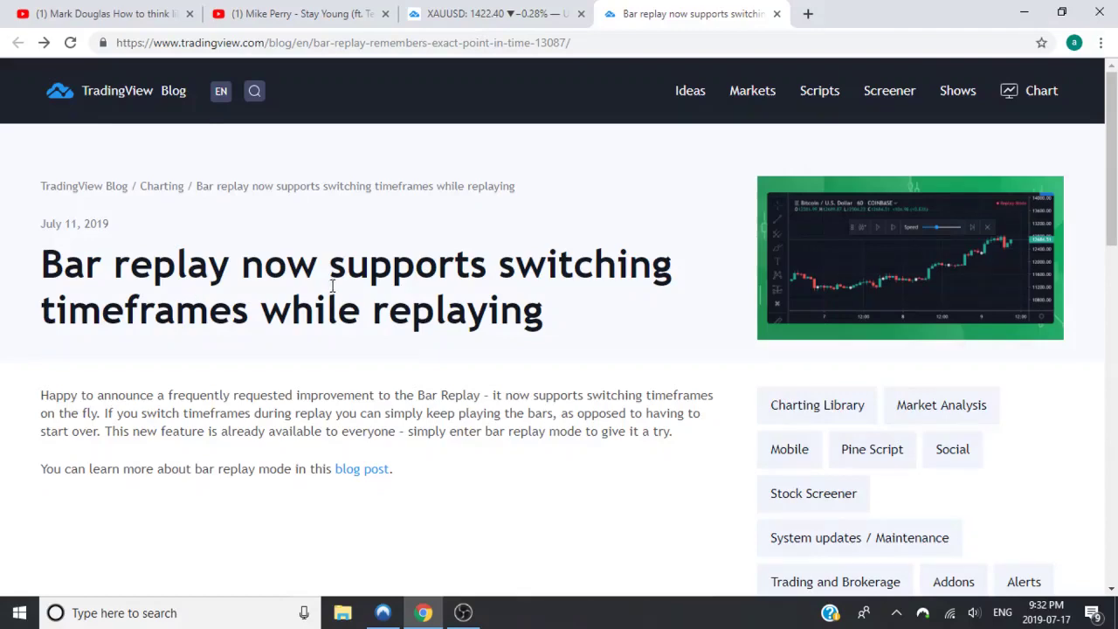
- Switch from the bar replay blog article to the XAUUSD chart tab
{"action": "left_click", "coordinate": [551, 11]}
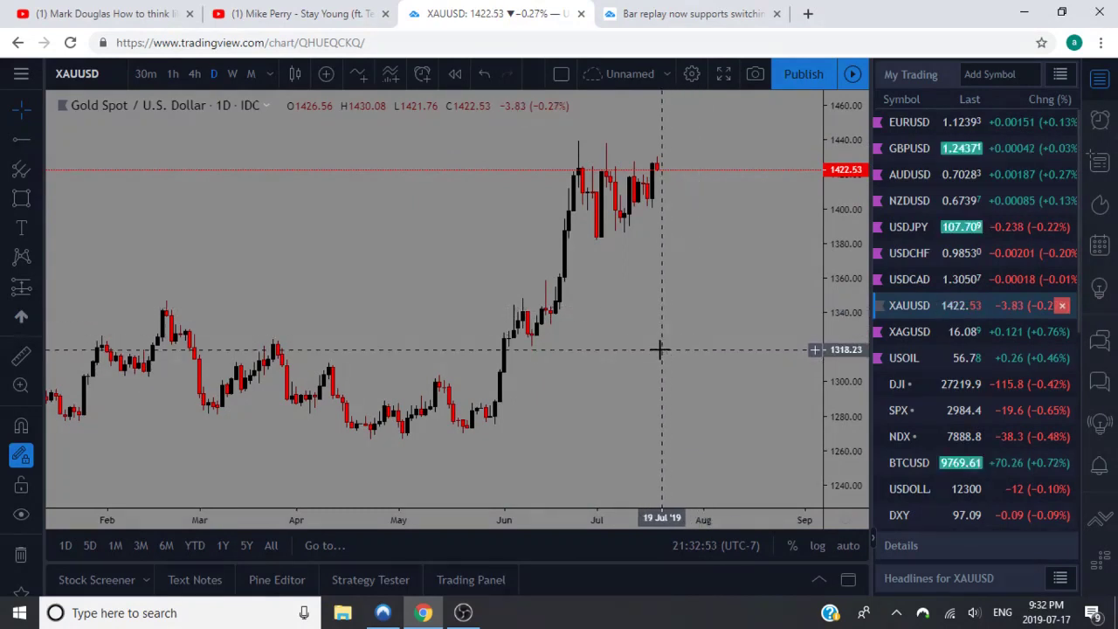
- Pan the XAUUSD daily chart back to show earlier 2019 history
{"action": "left_click_drag", "start_coordinate": [542, 362], "coordinate": [815, 386]}
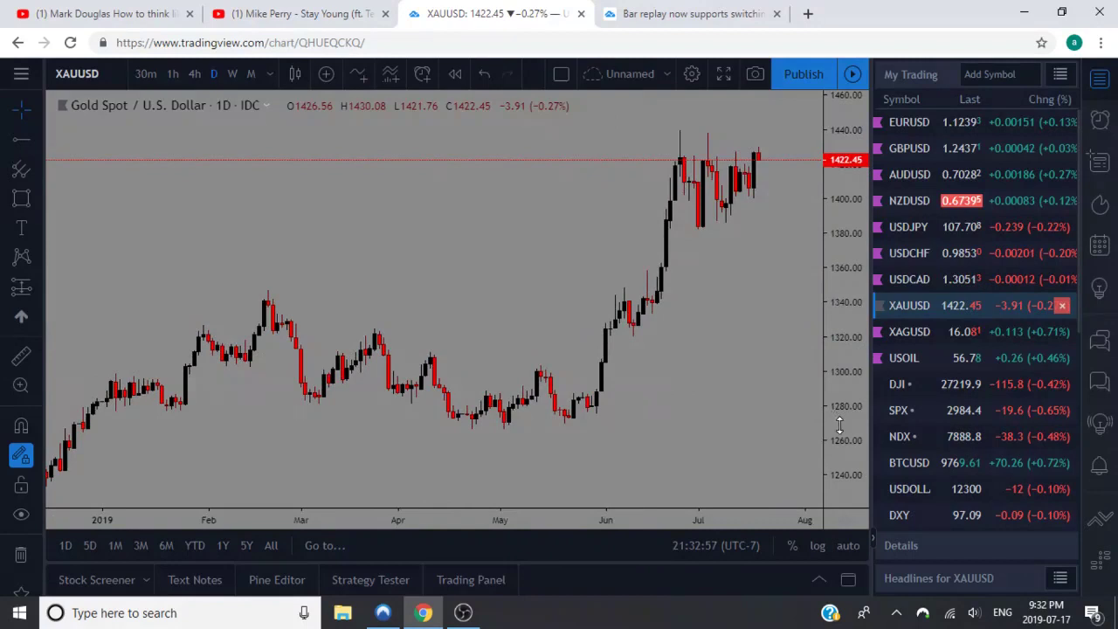
{"action": "left_click_drag", "start_coordinate": [728, 398], "coordinate": [737, 394]}
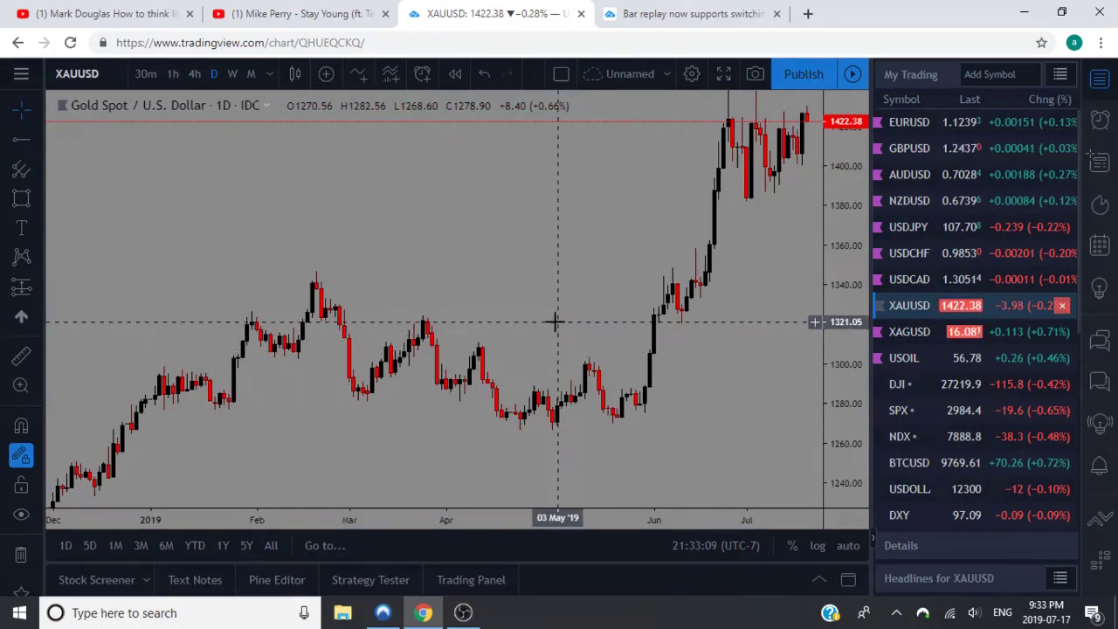
- Start bar replay on the XAUUSD daily chart from the 20 Feb 2019 candle
{"action": "left_click", "coordinate": [454, 77]}
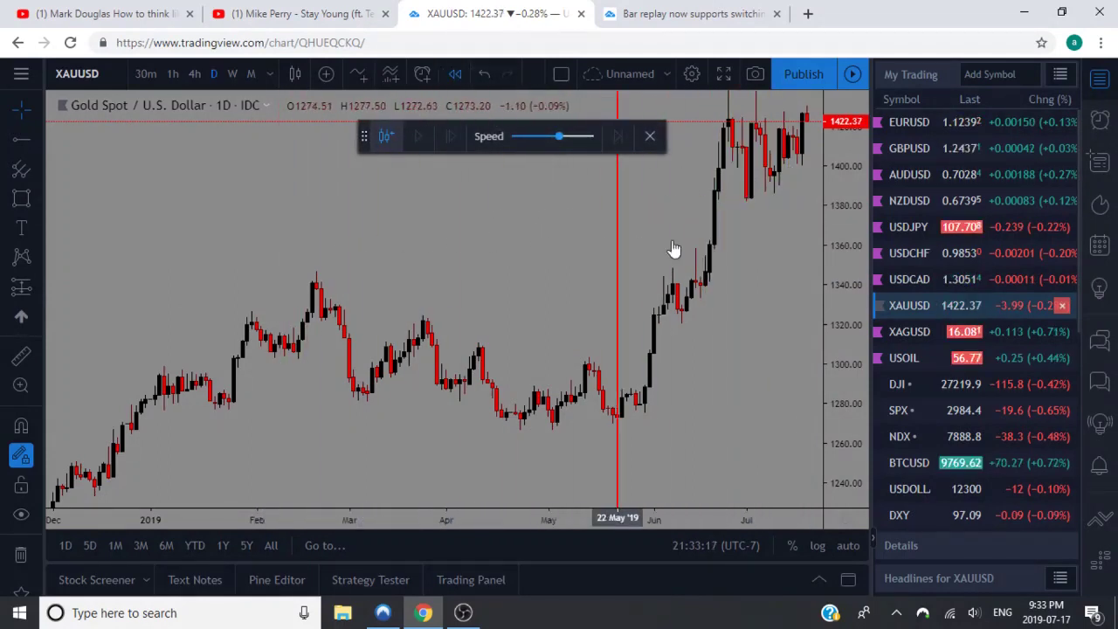
{"action": "left_click", "coordinate": [317, 293]}
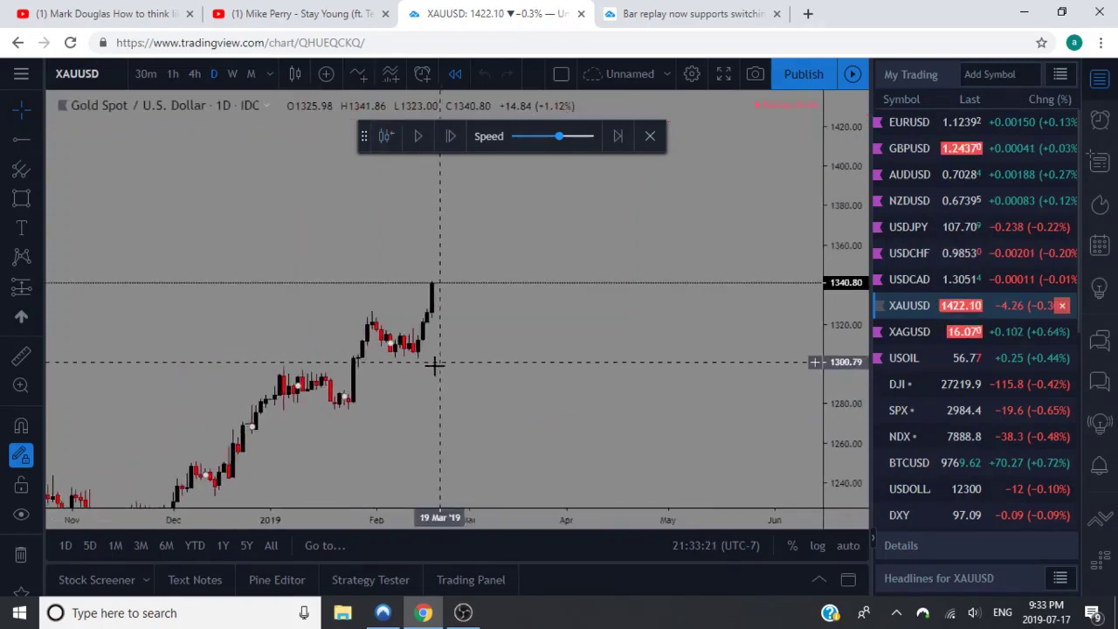
{"action": "right_click", "coordinate": [589, 288]}
{"action": "left_click", "coordinate": [569, 370]}
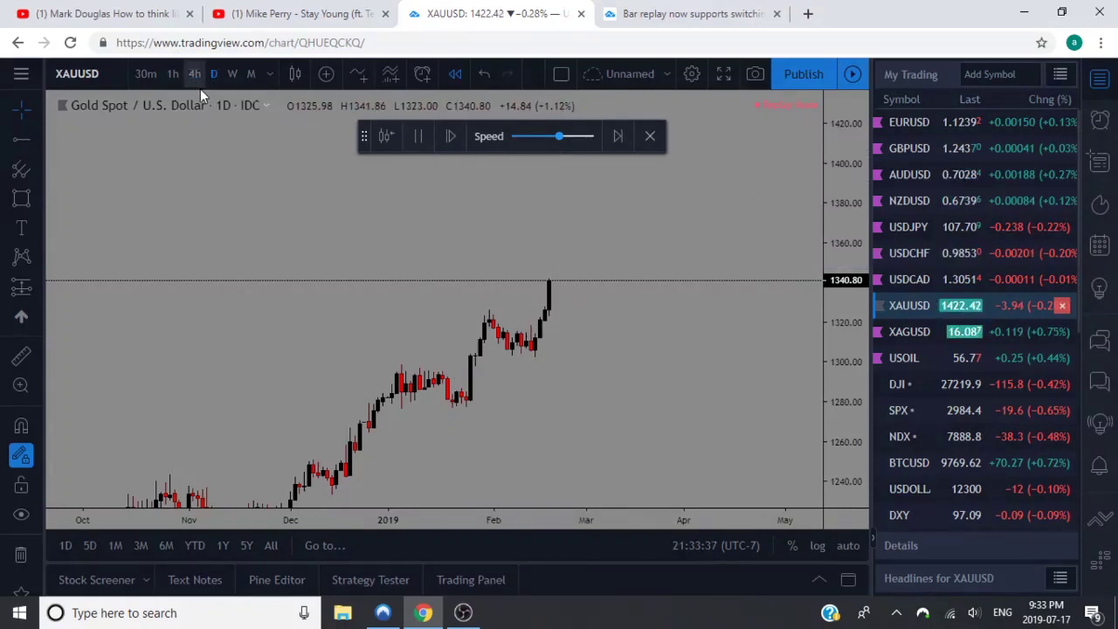
- Draw a red rectangle zone below the February highs
{"action": "left_click", "coordinate": [16, 204]}
{"action": "mouse_move", "coordinate": [493, 336]}
{"action": "left_mouse_down"}
{"action": "mouse_move", "coordinate": [560, 393]}
{"action": "mouse_move", "coordinate": [664, 432]}
{"action": "left_mouse_up"}
{"action": "left_click", "coordinate": [732, 394]}
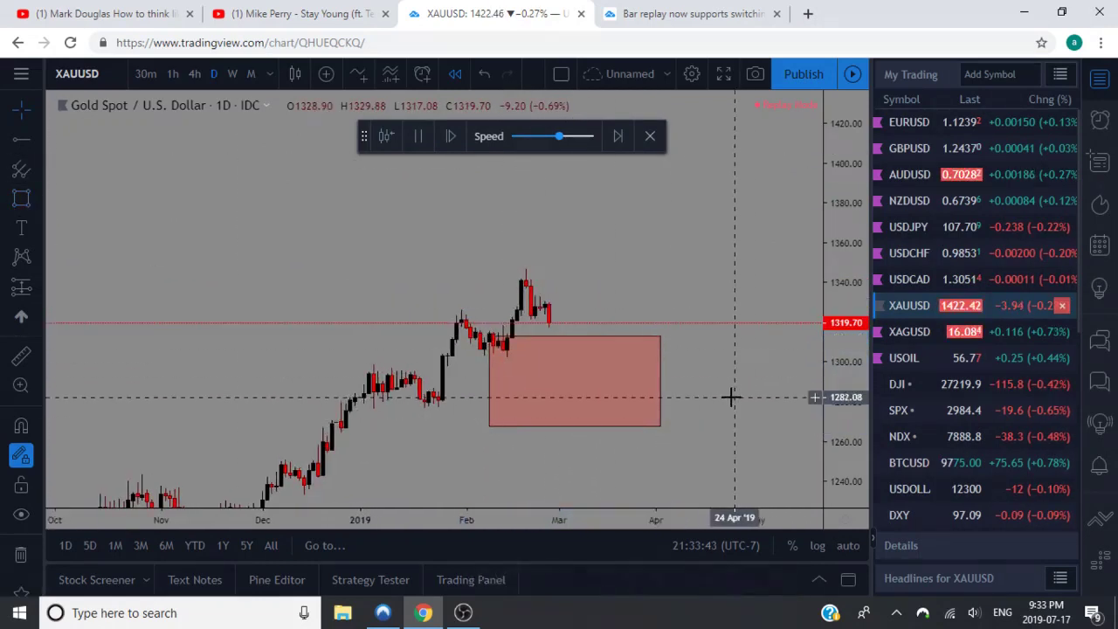
- Resume the replay on the 1-hour timeframe at a faster speed
{"action": "left_click", "coordinate": [172, 75]}
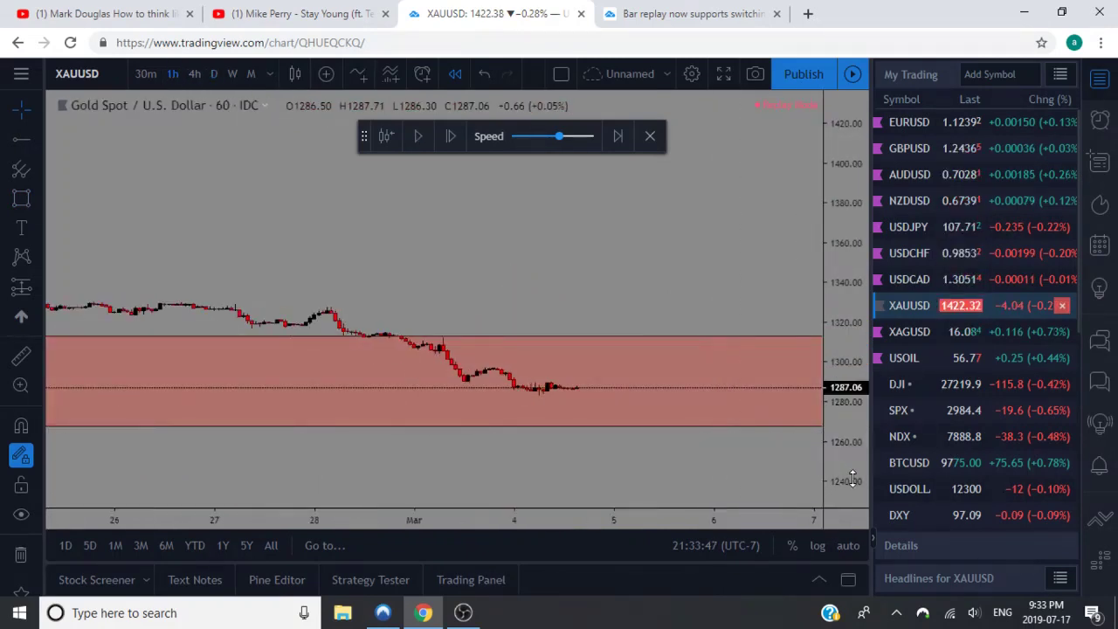
{"action": "left_click", "coordinate": [419, 140]}
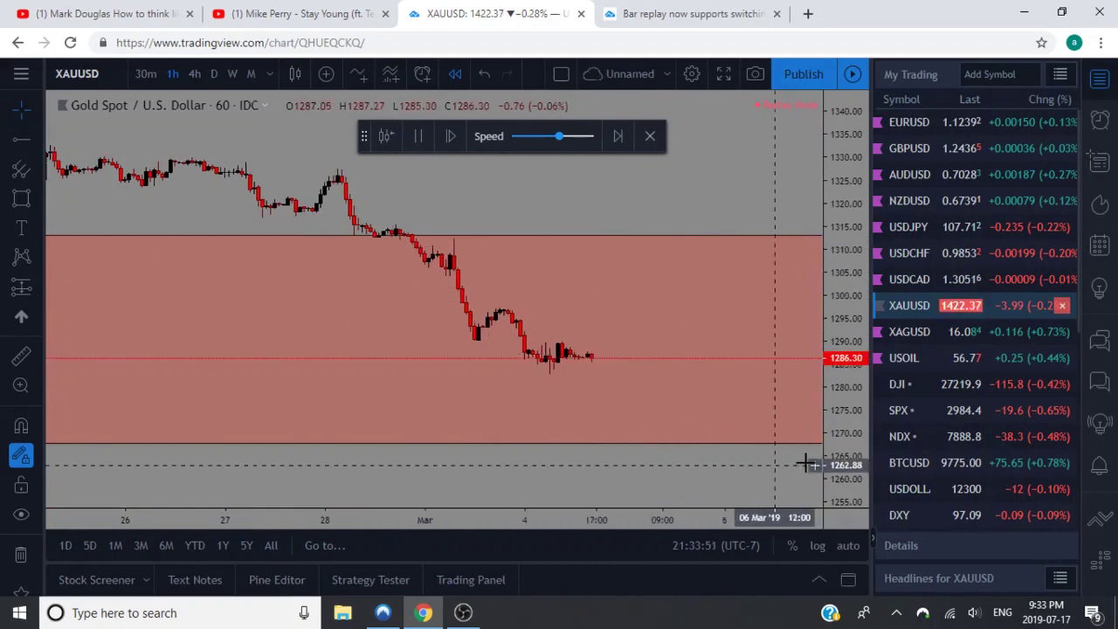
{"action": "left_click_drag", "start_coordinate": [559, 137], "coordinate": [577, 137]}
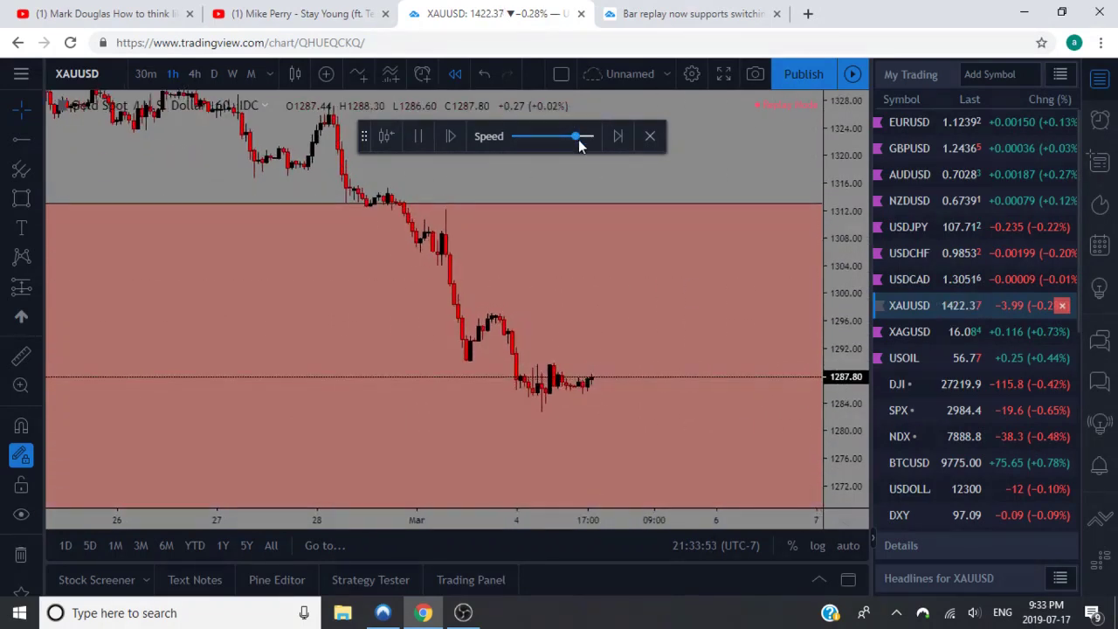
{"action": "mouse_move", "coordinate": [586, 147]}
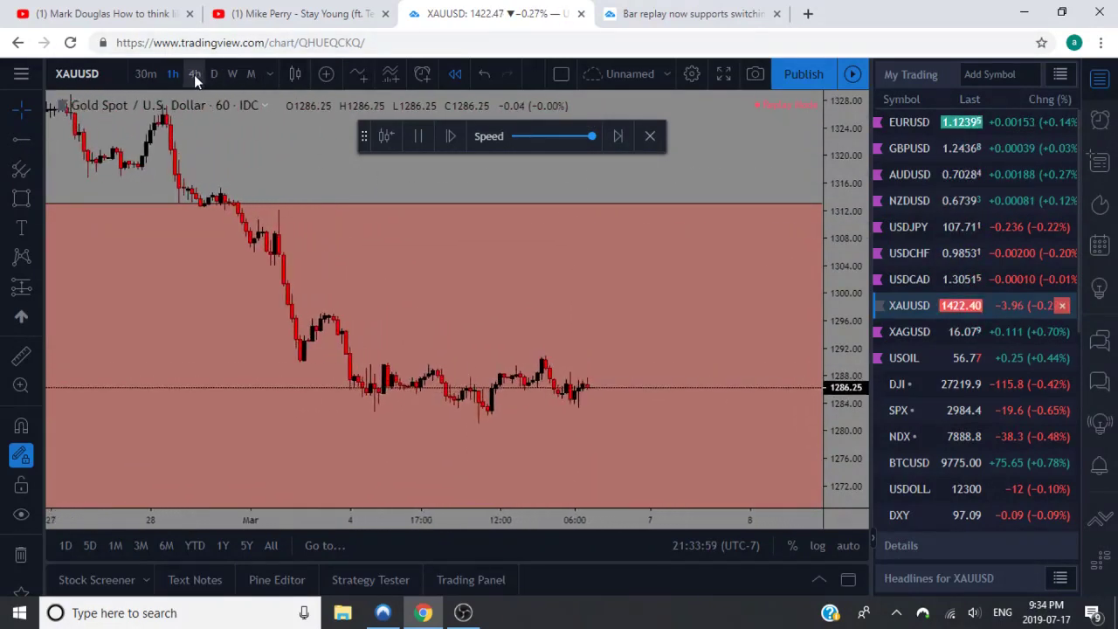
- Replay the 4-hour chart into late March 2019, pausing at close 1289.87
{"action": "left_click", "coordinate": [417, 136]}
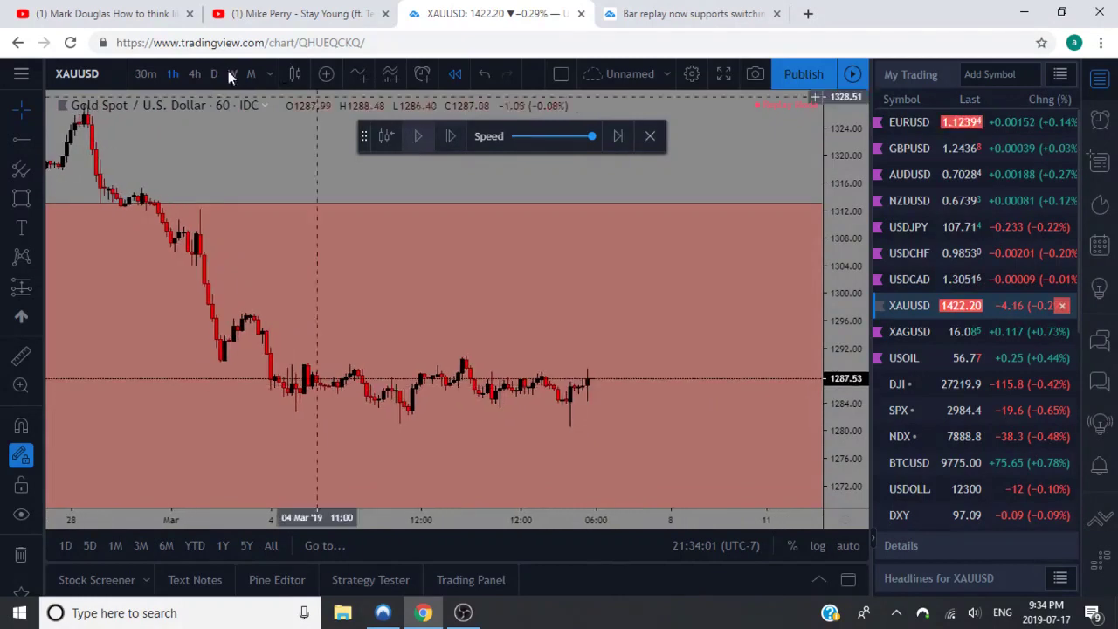
{"action": "left_click", "coordinate": [196, 73]}
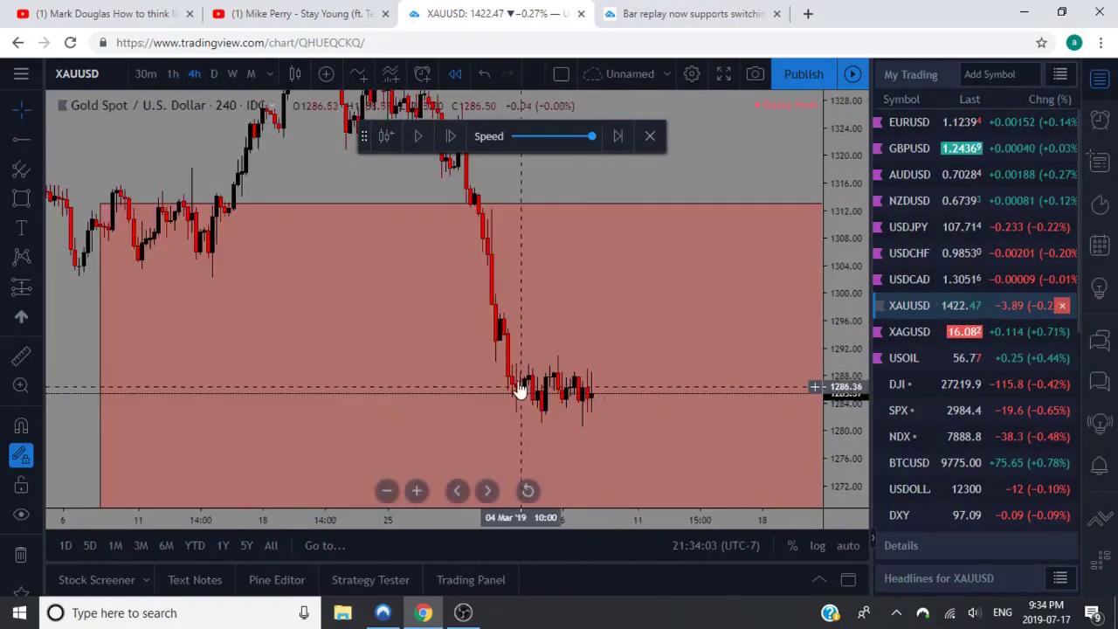
{"action": "left_click_drag", "start_coordinate": [513, 419], "coordinate": [485, 392]}
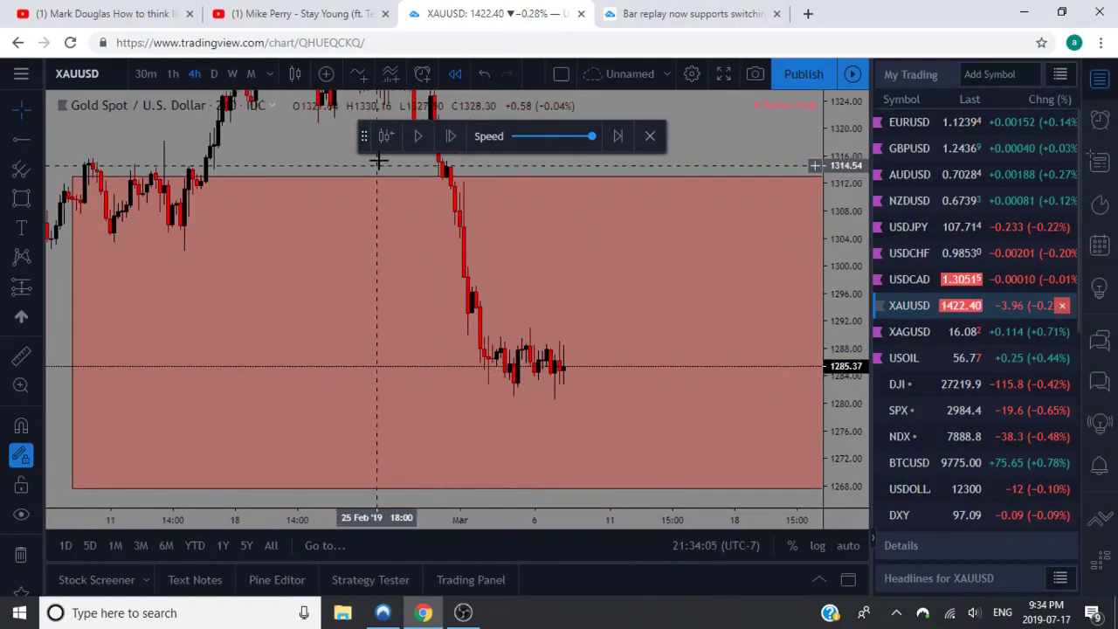
{"action": "left_click", "coordinate": [418, 138]}
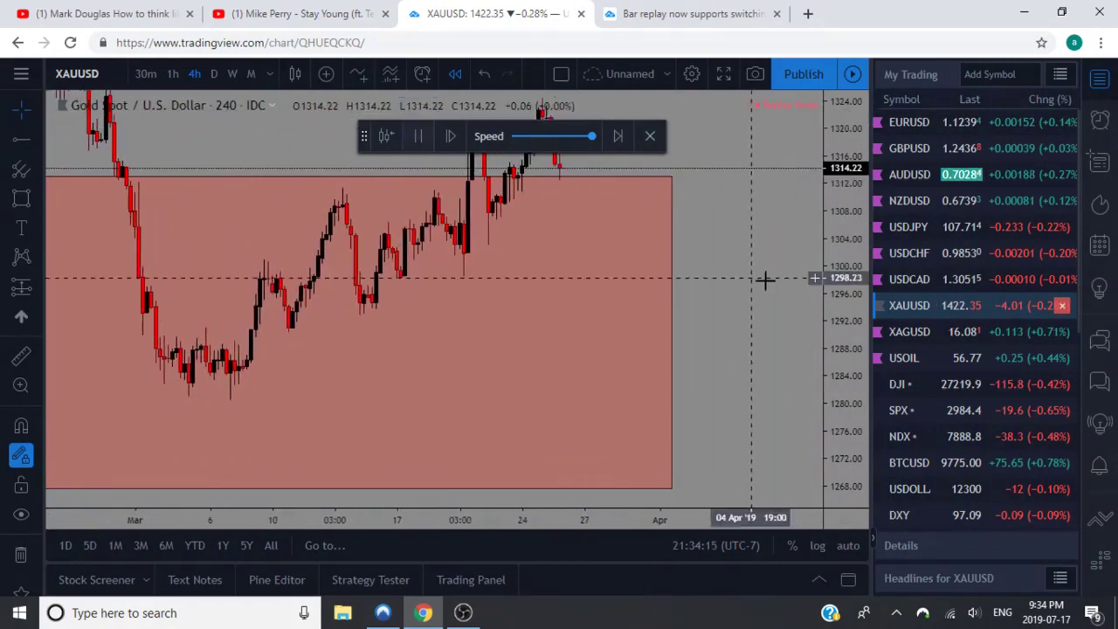
{"action": "left_click", "coordinate": [420, 137]}
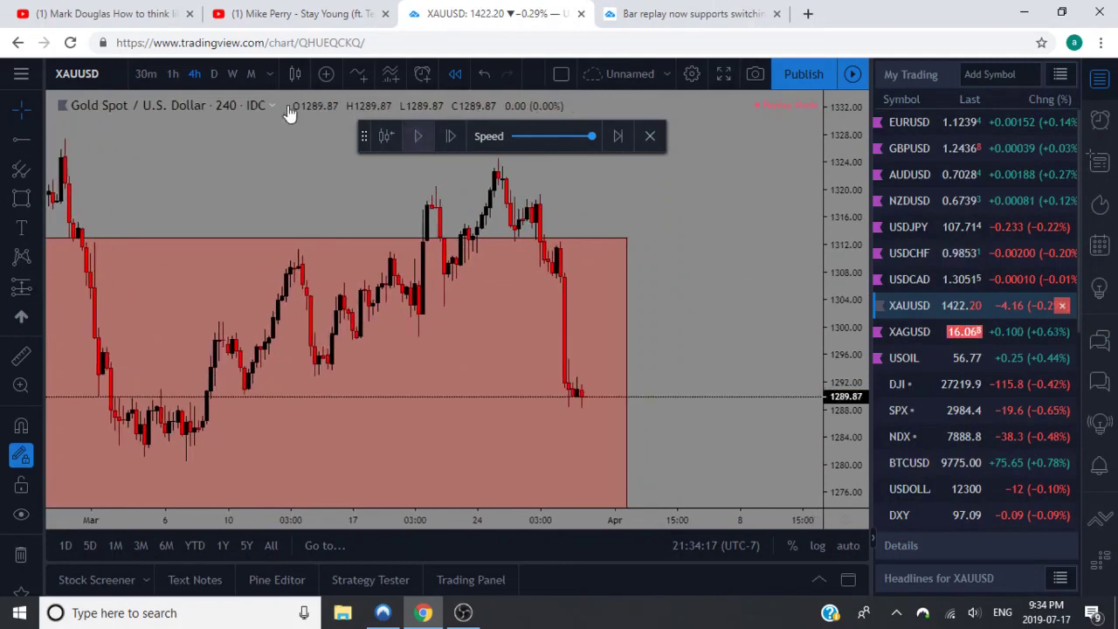
- On the daily chart, resize the rectangle into a thin box at the late-March high
{"action": "left_click", "coordinate": [213, 73]}
{"action": "left_click_drag", "start_coordinate": [848, 249], "coordinate": [848, 415]}
{"action": "mouse_move", "coordinate": [441, 270]}
{"action": "left_mouse_down"}
{"action": "mouse_move", "coordinate": [527, 259]}
{"action": "mouse_move", "coordinate": [573, 243]}
{"action": "mouse_move", "coordinate": [573, 231]}
{"action": "left_mouse_up"}
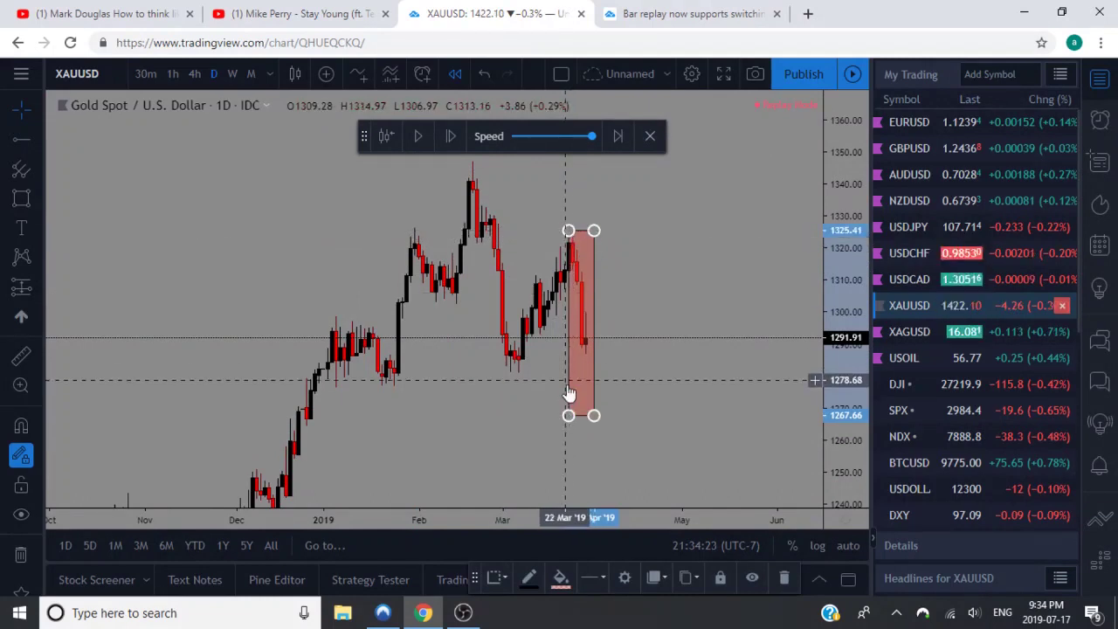
{"action": "left_click_drag", "start_coordinate": [572, 415], "coordinate": [690, 270]}
{"action": "left_click", "coordinate": [724, 277]}
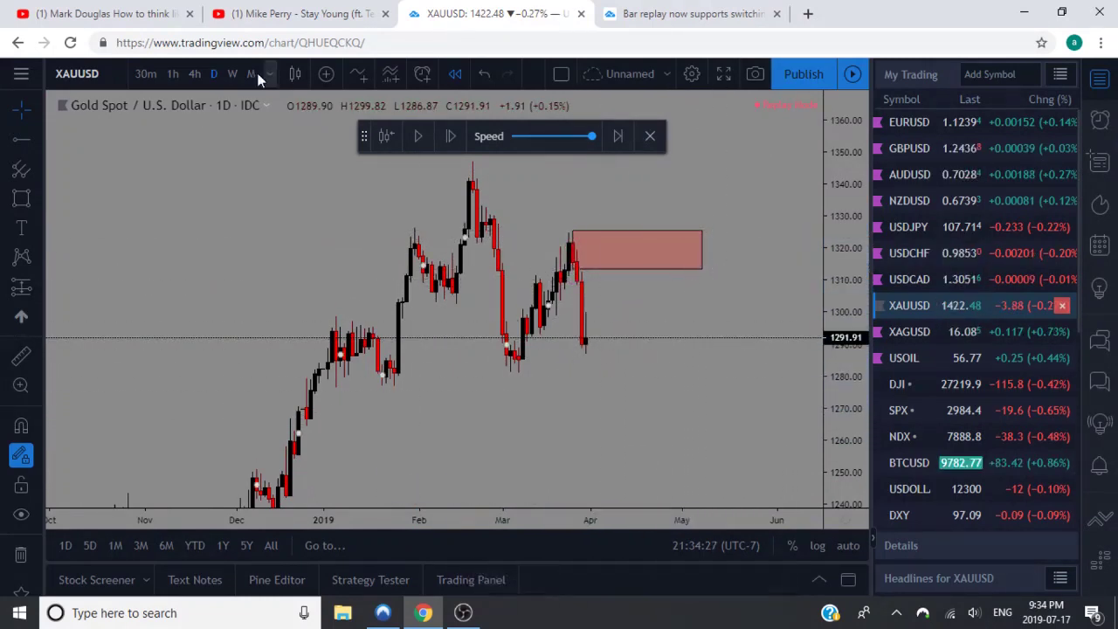
- Return to the 1-hour chart, stretching the price scale and following the new replay bars
{"action": "left_click", "coordinate": [172, 74]}
{"action": "left_click_drag", "start_coordinate": [836, 454], "coordinate": [852, 266]}
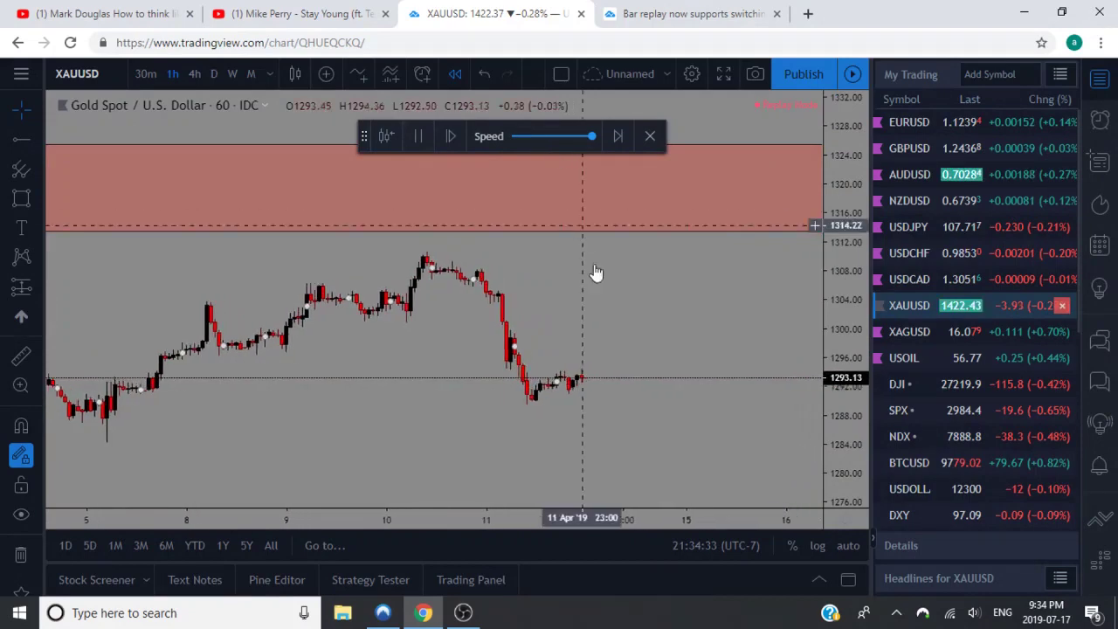
{"action": "left_click_drag", "start_coordinate": [579, 372], "coordinate": [519, 302]}
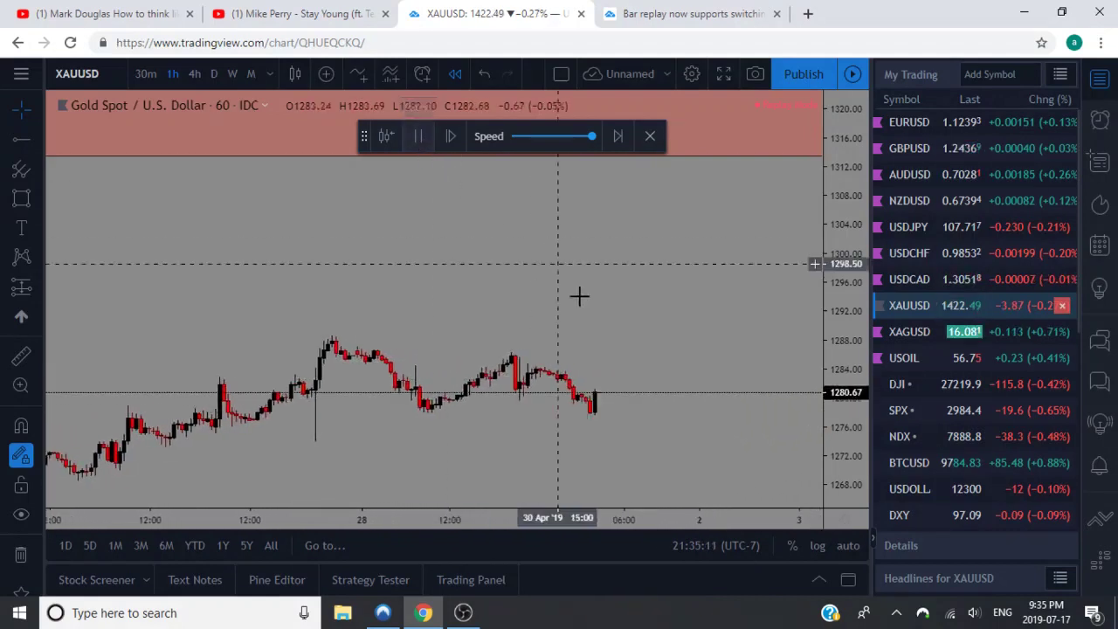
{"action": "left_click", "coordinate": [420, 138]}
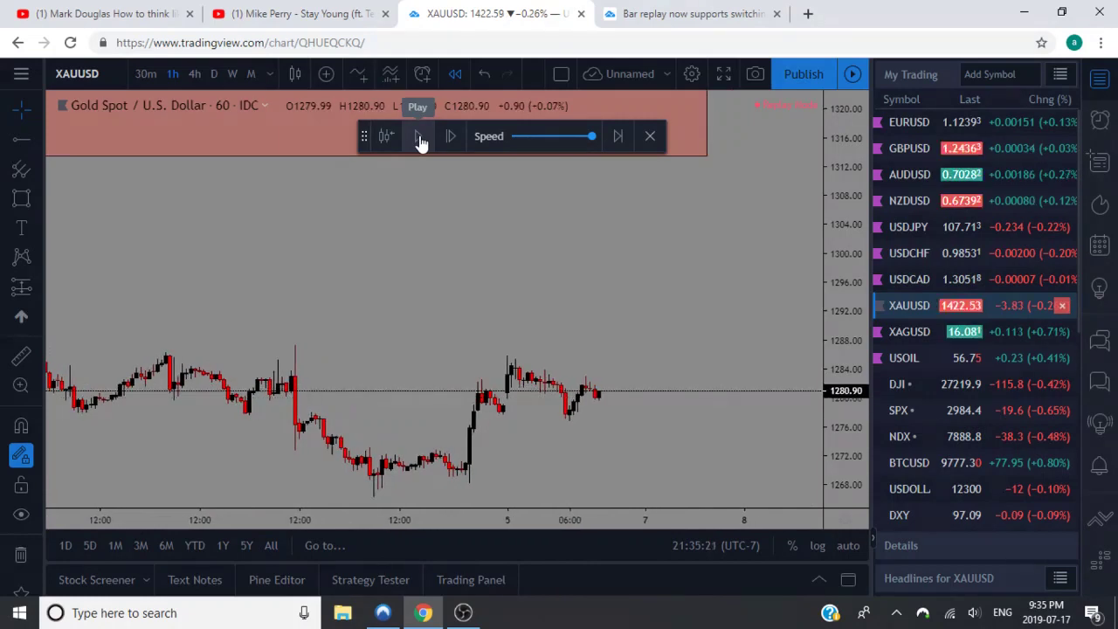
{"action": "left_click", "coordinate": [562, 77]}
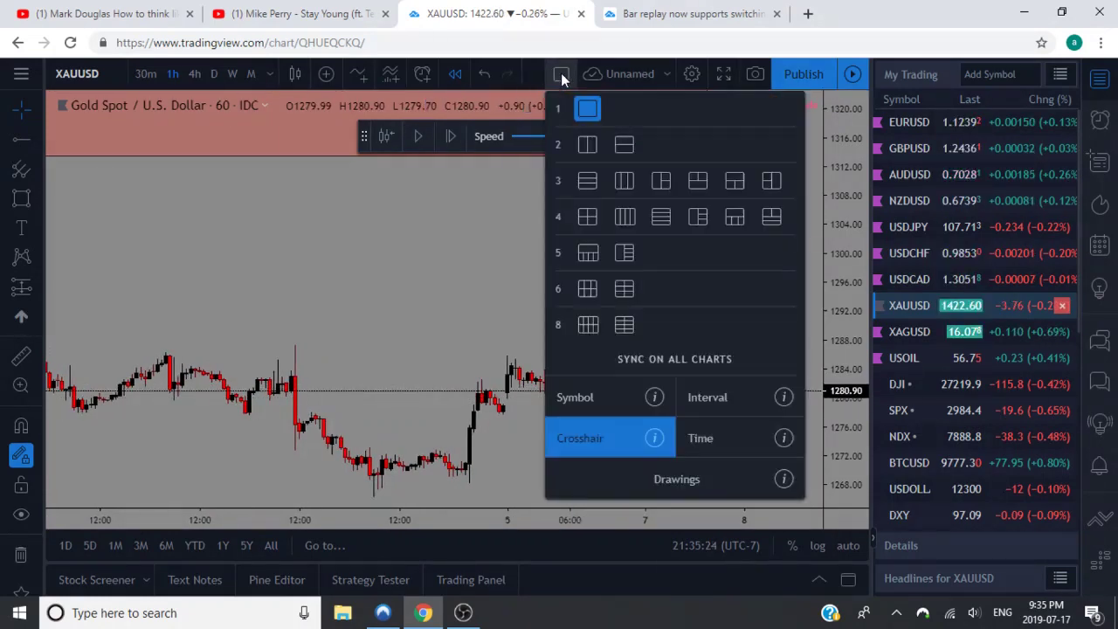
{"action": "left_click", "coordinate": [588, 145]}
{"action": "left_click_drag", "start_coordinate": [288, 301], "coordinate": [335, 332]}
{"action": "left_click_drag", "start_coordinate": [582, 329], "coordinate": [606, 300]}
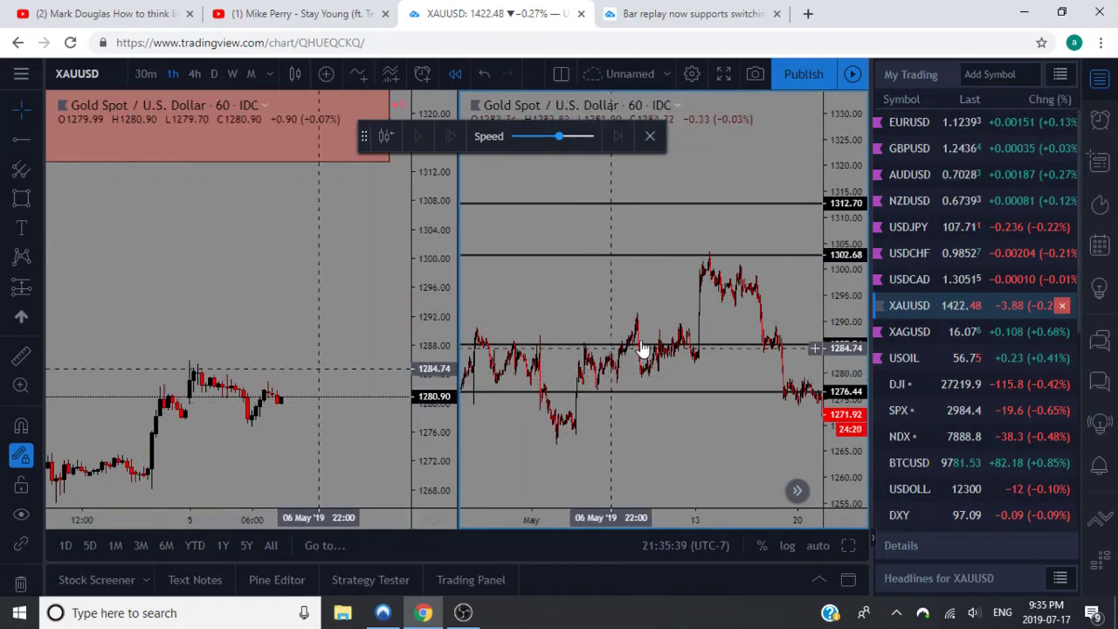
{"action": "left_click", "coordinate": [306, 284]}
{"action": "left_click", "coordinate": [562, 74]}
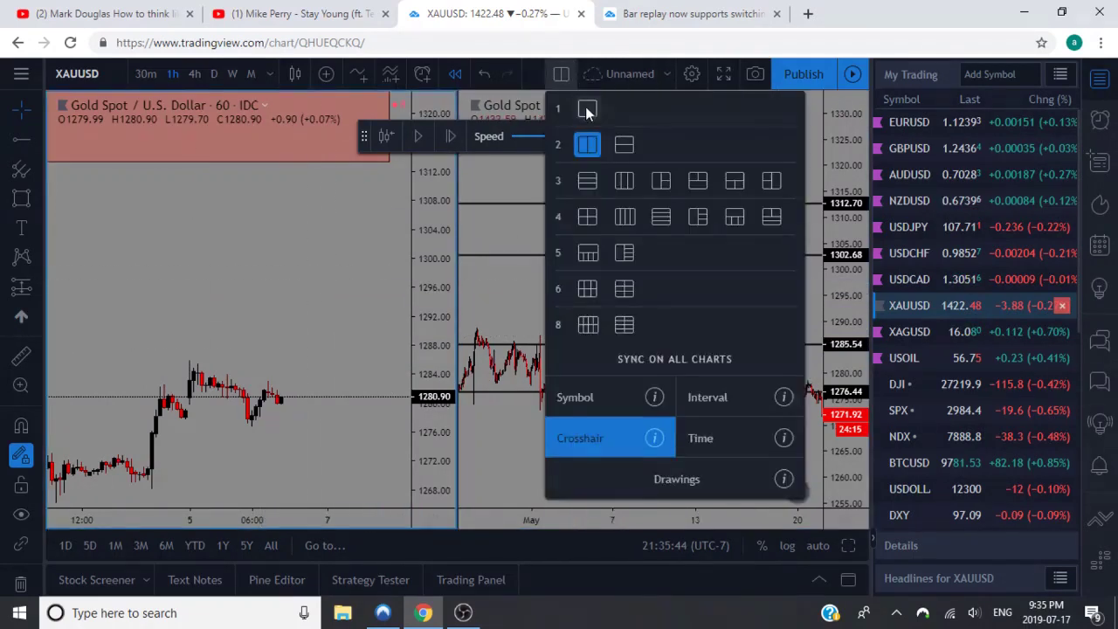
{"action": "left_click", "coordinate": [584, 145]}
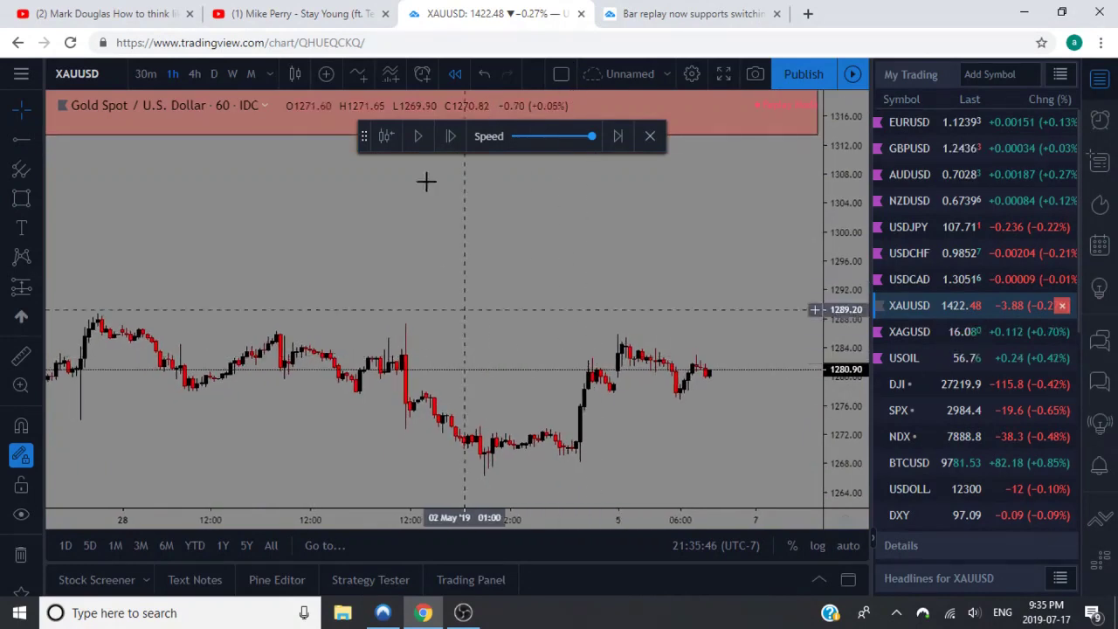
- Replay the 30-minute chart at 1 update per second, pausing on 12 May 2019
{"action": "left_click", "coordinate": [414, 140]}
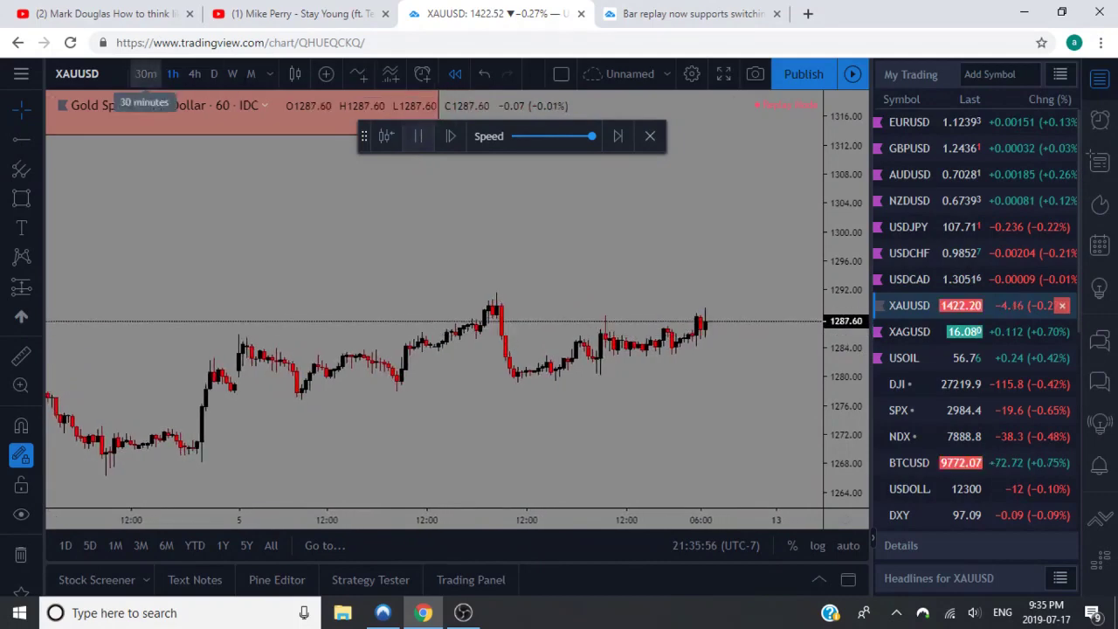
{"action": "left_click", "coordinate": [144, 73]}
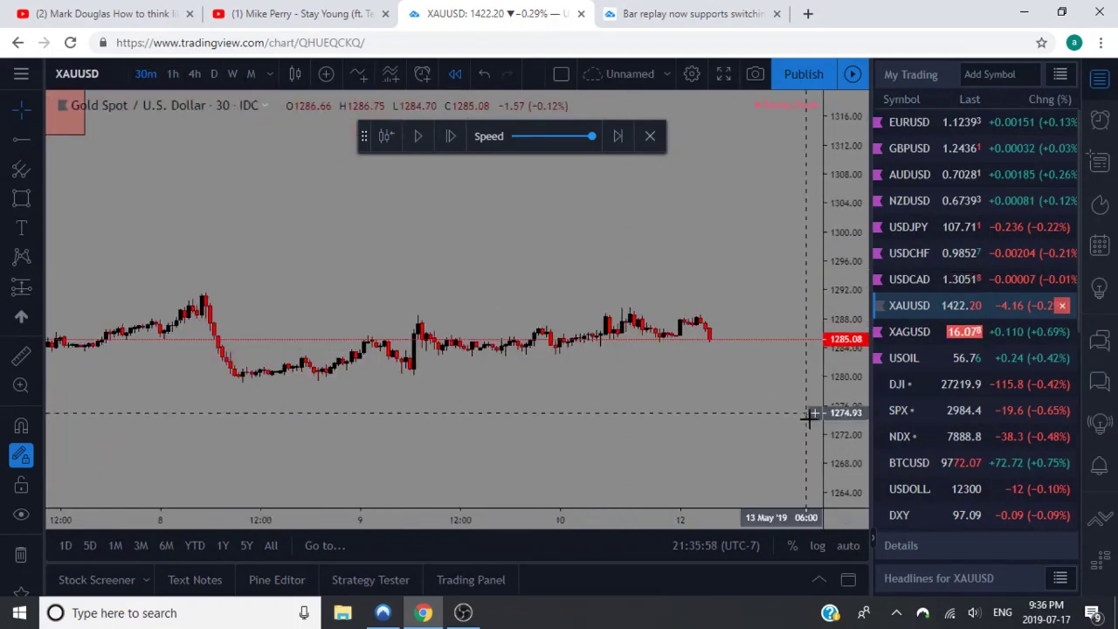
{"action": "left_click", "coordinate": [417, 144]}
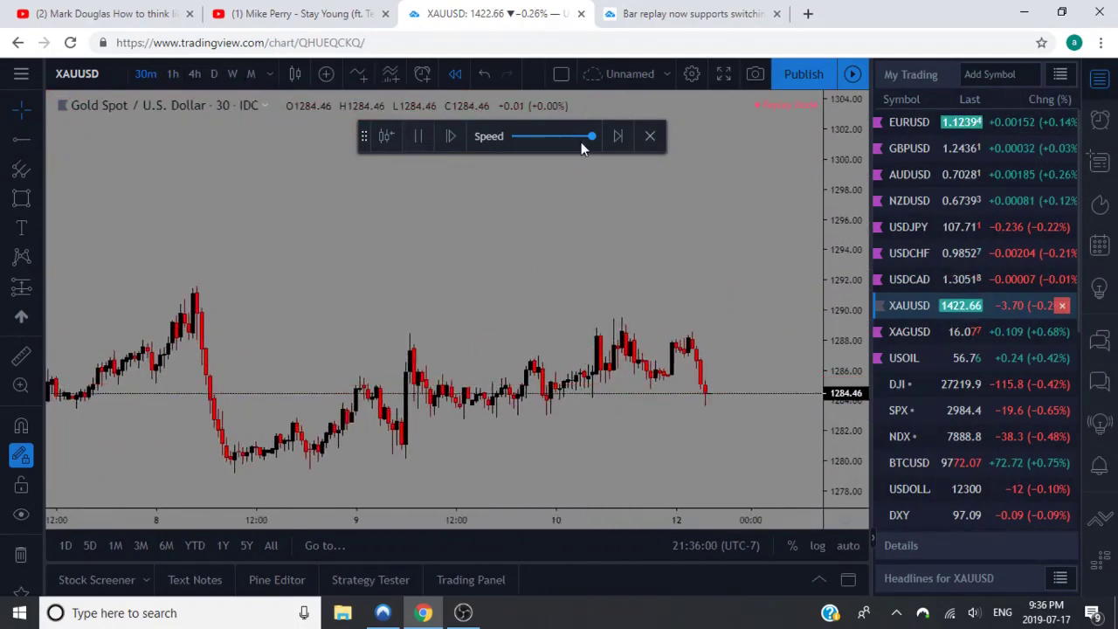
{"action": "left_click_drag", "start_coordinate": [589, 137], "coordinate": [525, 144]}
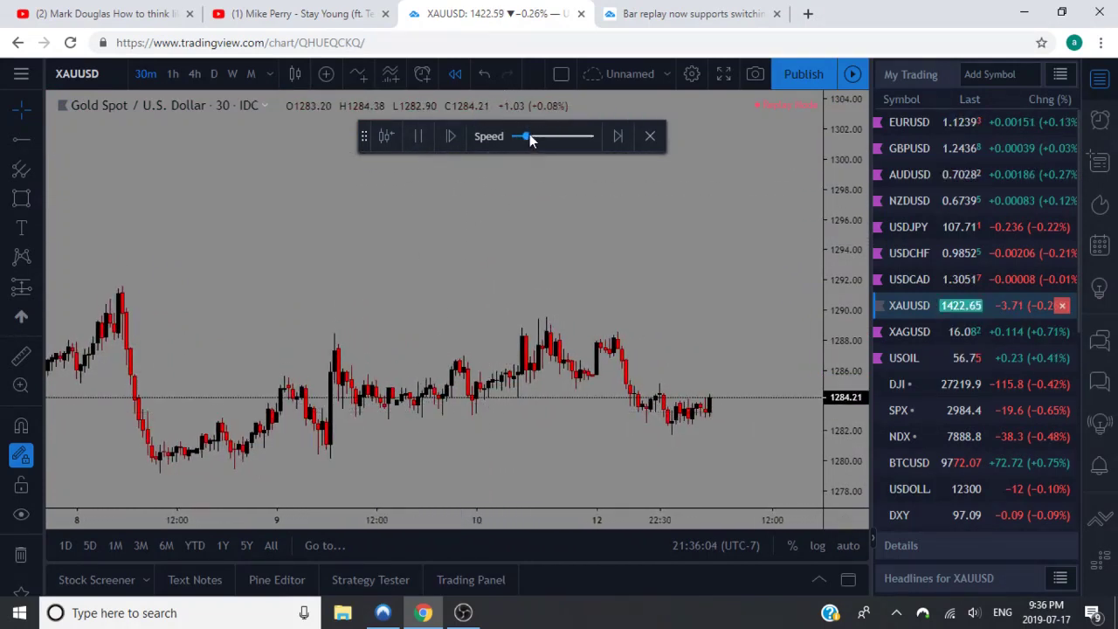
{"action": "left_click_drag", "start_coordinate": [527, 144], "coordinate": [562, 146]}
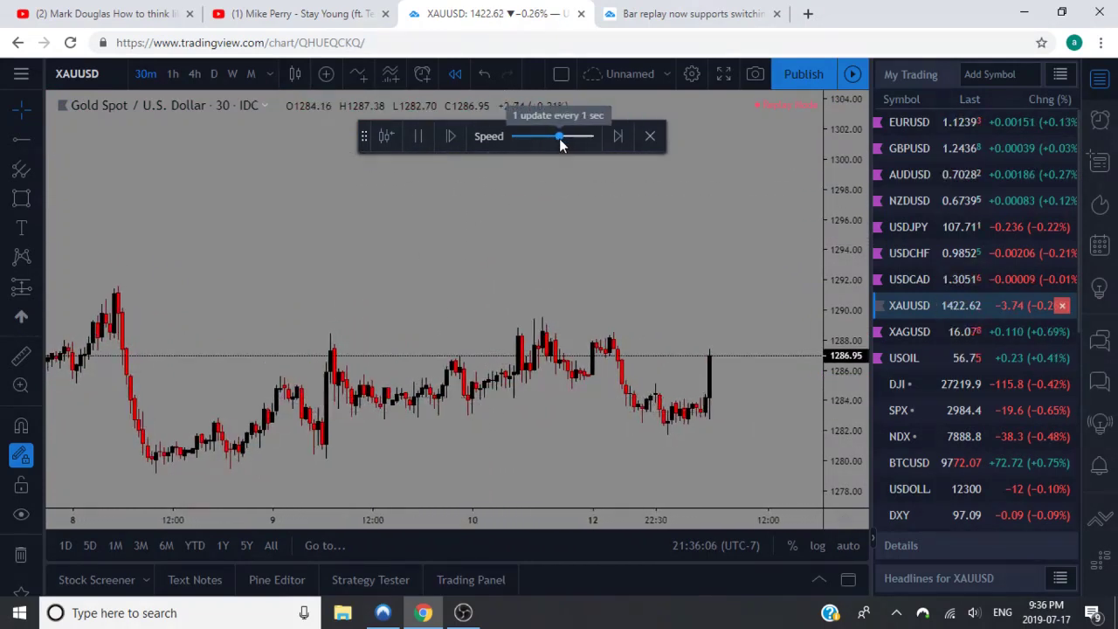
{"action": "left_click", "coordinate": [420, 142]}
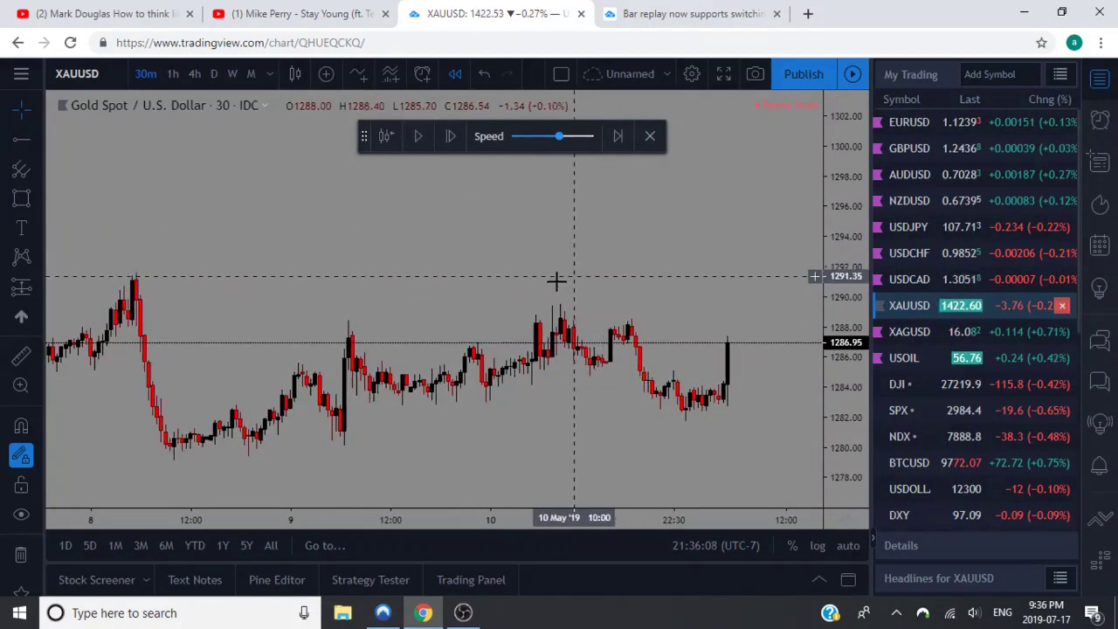